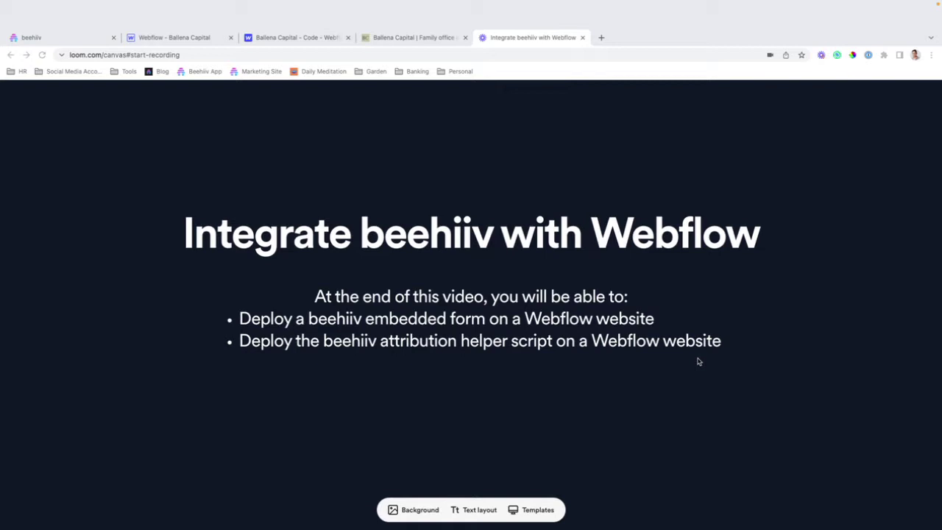
Open beehiiv's Subscribe Forms settings, which list the Webflow Form and Shopify Footer Form
{"action": "left_click", "coordinate": [36, 39]}
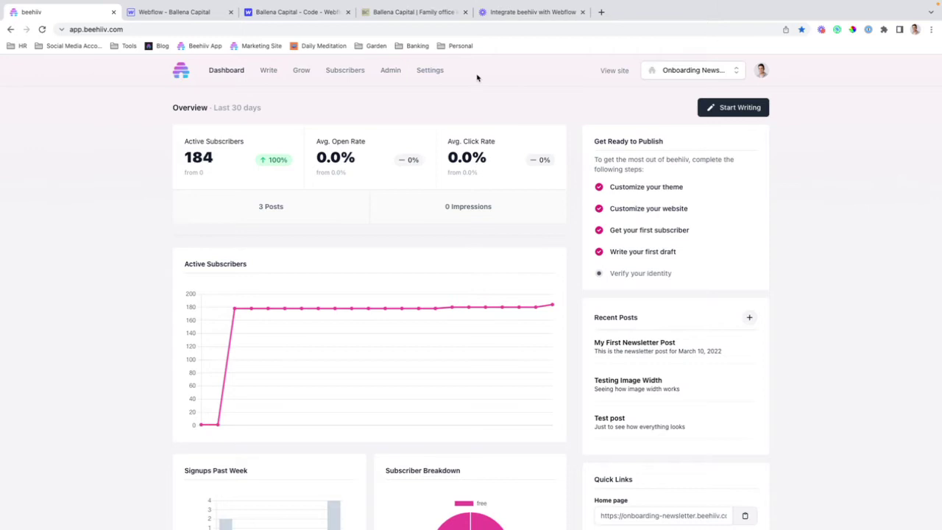
{"action": "left_click", "coordinate": [439, 78]}
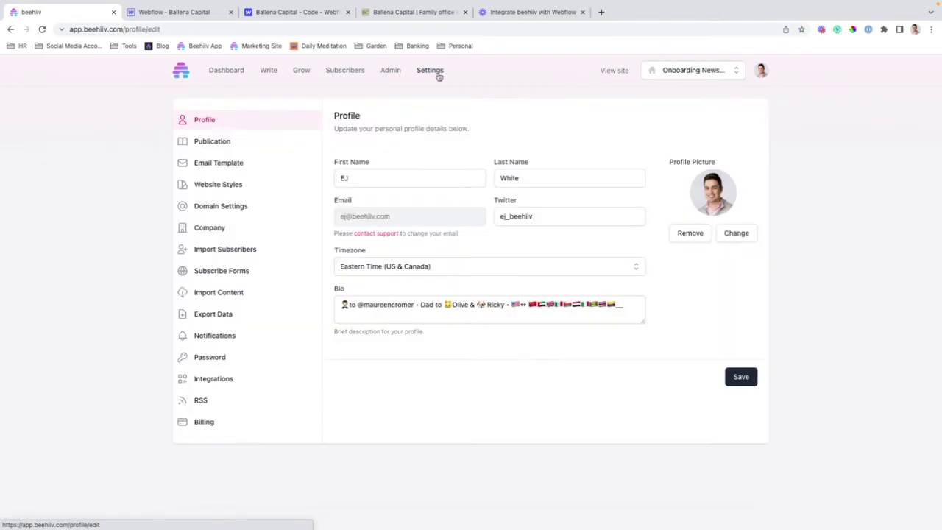
{"action": "left_click", "coordinate": [255, 278]}
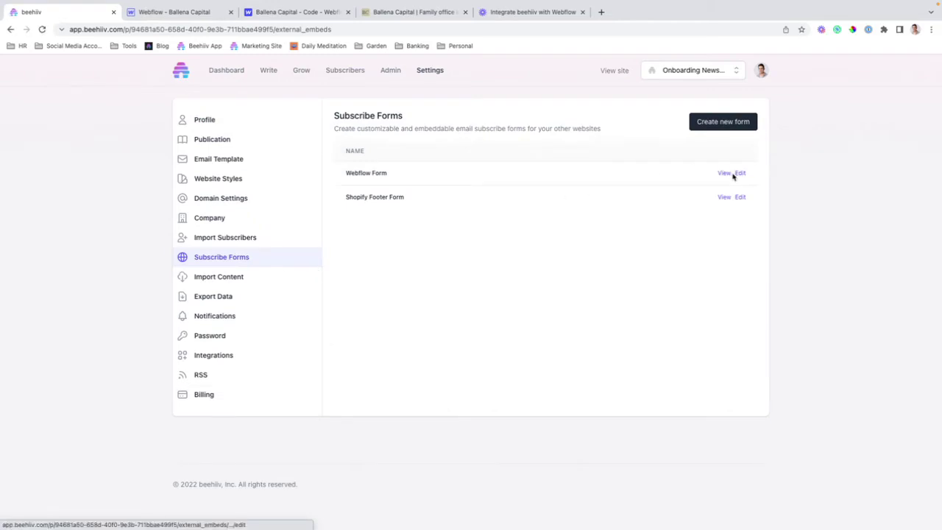
Open the Webflow Form's embed codes and select the full Slim Embed iframe code
{"action": "left_click", "coordinate": [730, 174]}
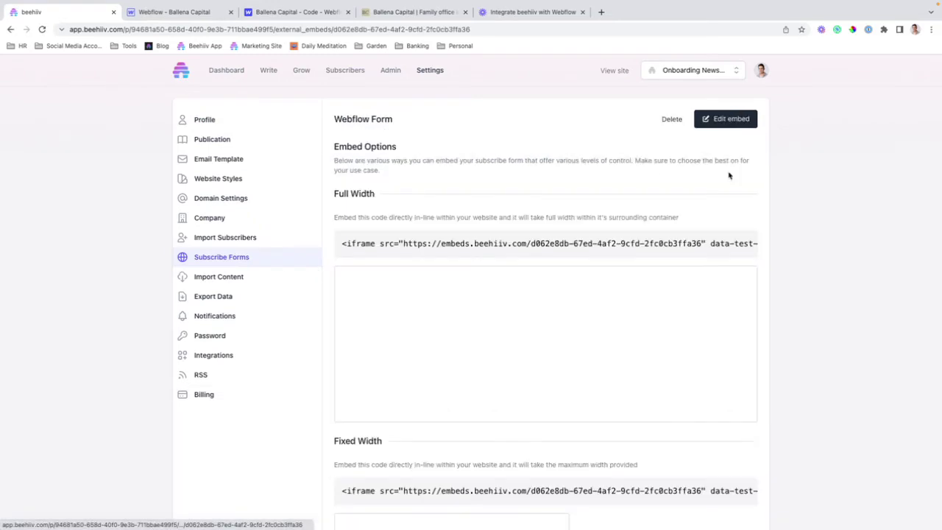
{"action": "scroll", "coordinate": [464, 187], "scroll_direction": "down", "scroll_amount": 1}
{"action": "scroll", "coordinate": [537, 272], "scroll_direction": "down", "scroll_amount": 4}
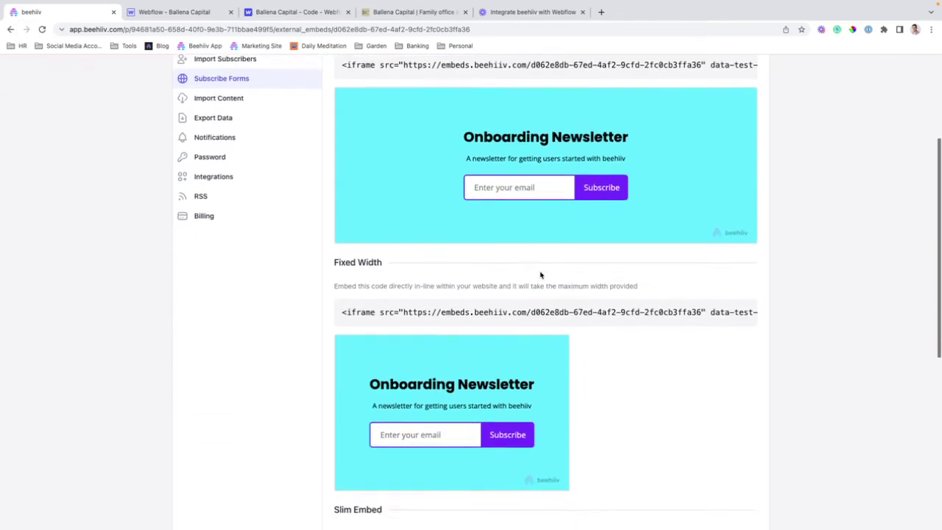
{"action": "scroll", "coordinate": [573, 267], "scroll_direction": "down", "scroll_amount": 1}
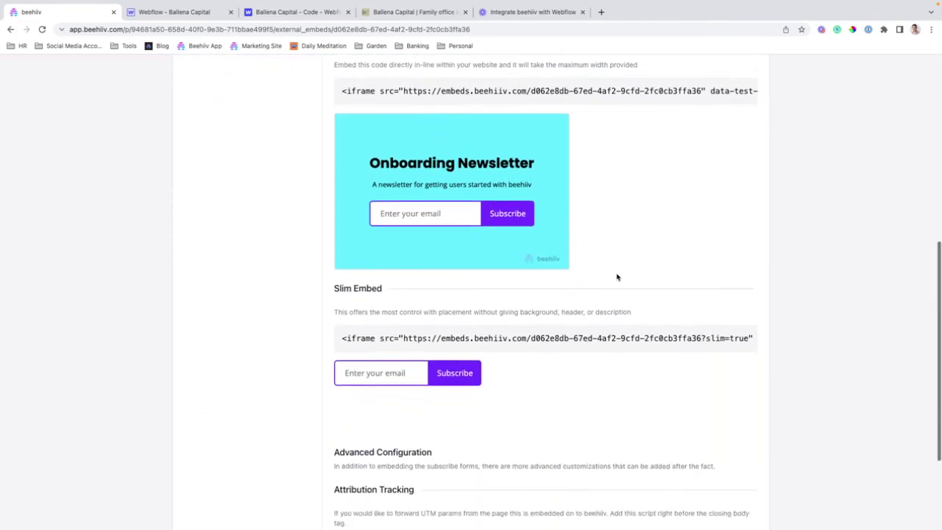
{"action": "scroll", "coordinate": [431, 306], "scroll_direction": "up", "scroll_amount": 3}
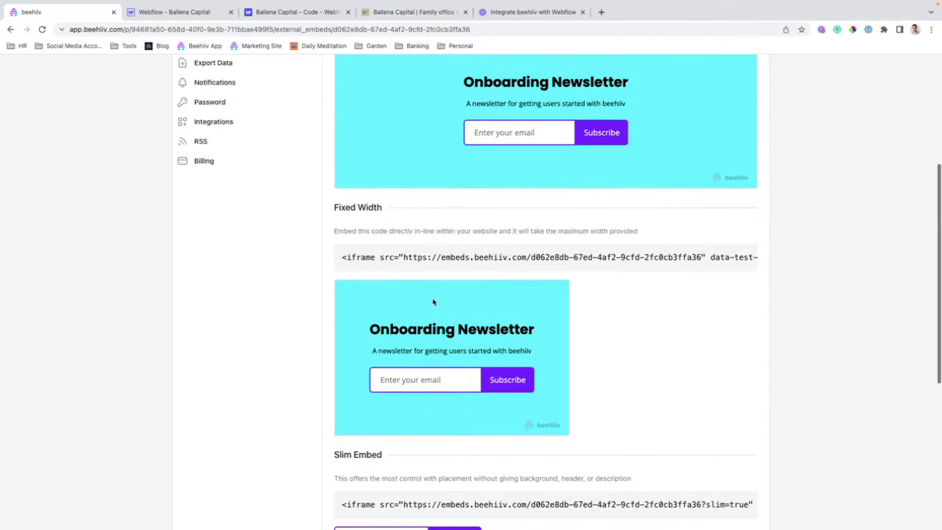
{"action": "scroll", "coordinate": [367, 308], "scroll_direction": "up", "scroll_amount": 1}
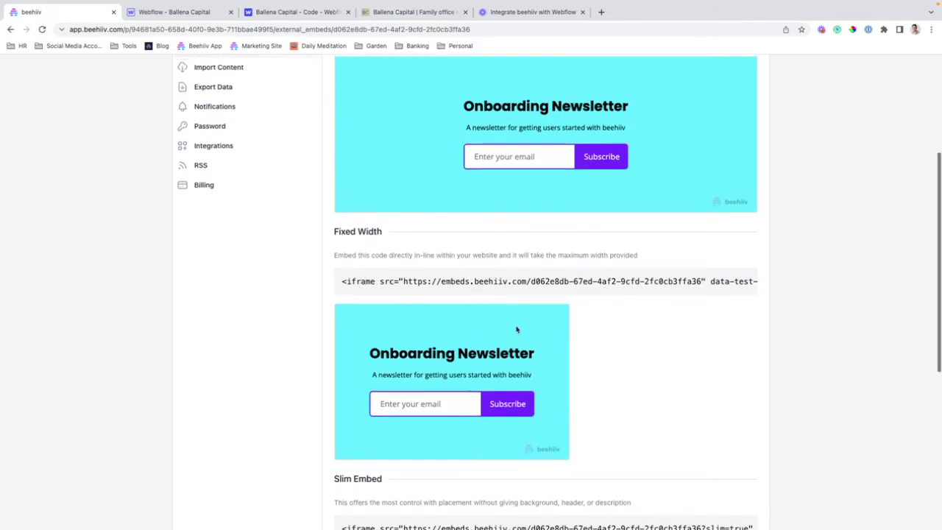
{"action": "scroll", "coordinate": [372, 323], "scroll_direction": "up", "scroll_amount": 2}
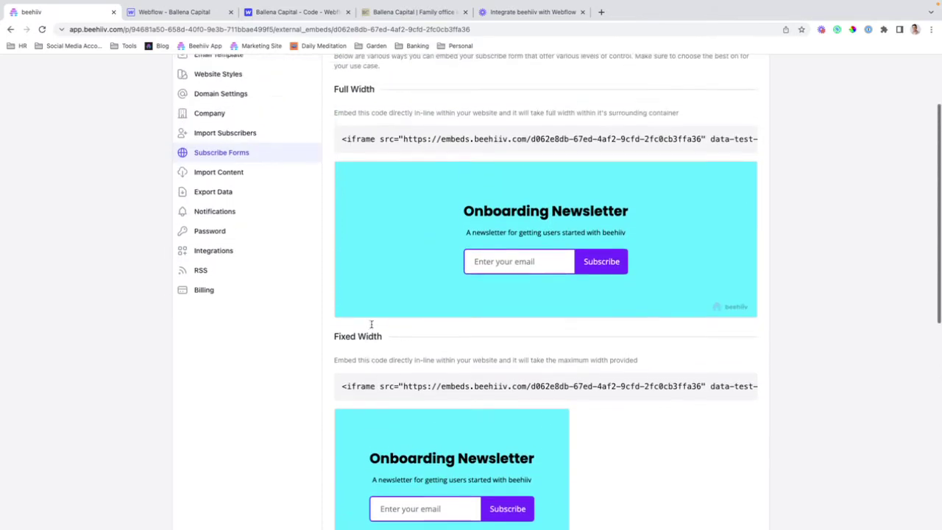
{"action": "scroll", "coordinate": [448, 202], "scroll_direction": "down", "scroll_amount": 4}
{"action": "scroll", "coordinate": [447, 200], "scroll_direction": "down", "scroll_amount": 3}
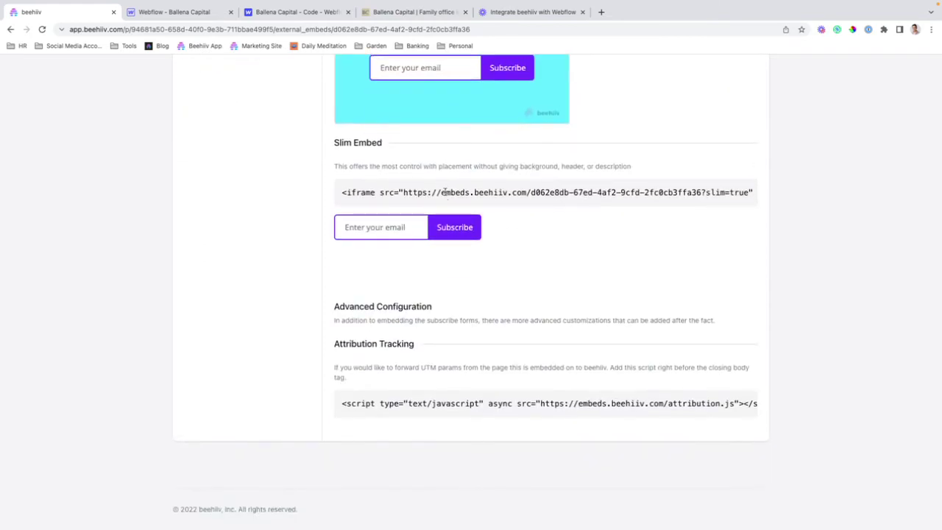
{"action": "triple_click", "coordinate": [433, 192]}
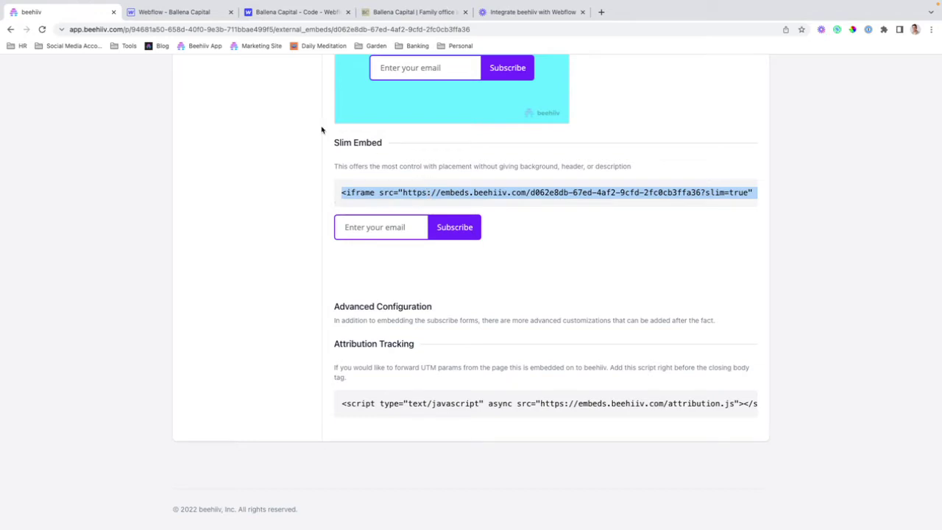
Replace the hero HTML Embed's code with the slim iframe, save, then select beehiiv's attribution script
{"action": "left_click", "coordinate": [208, 17]}
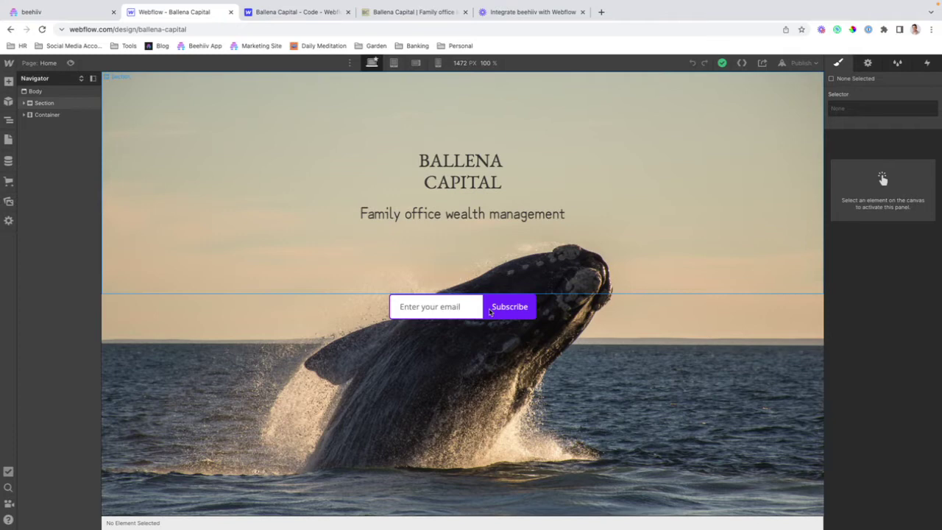
{"action": "left_click", "coordinate": [487, 331]}
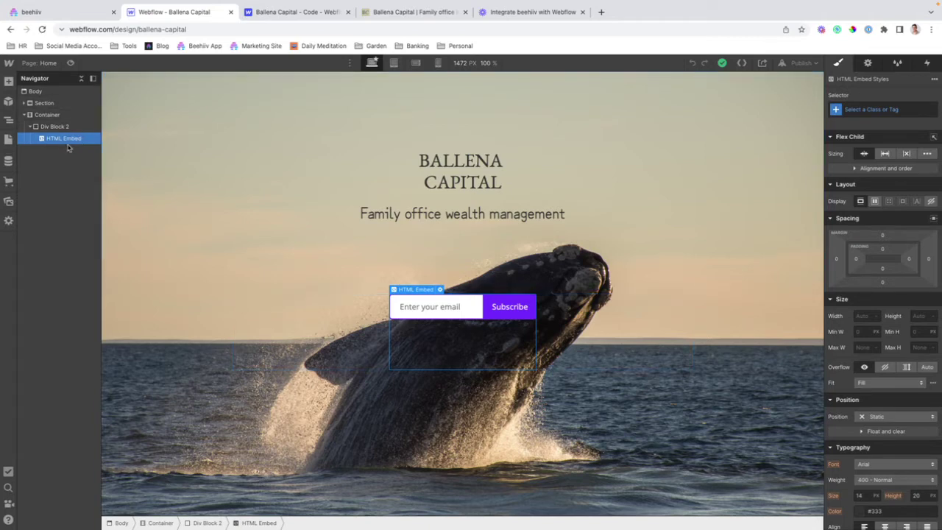
{"action": "double_click", "coordinate": [448, 308]}
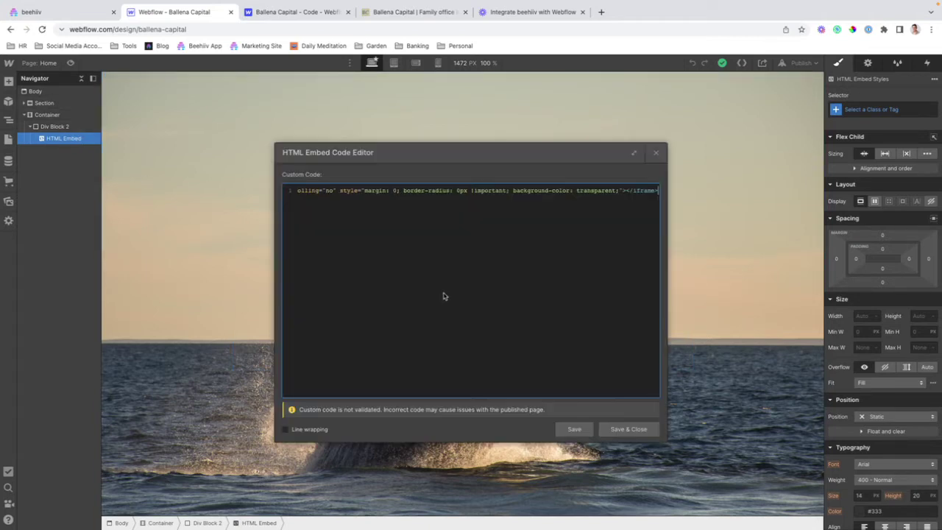
{"action": "left_click", "coordinate": [414, 192]}
{"action": "key", "text": "Return"}
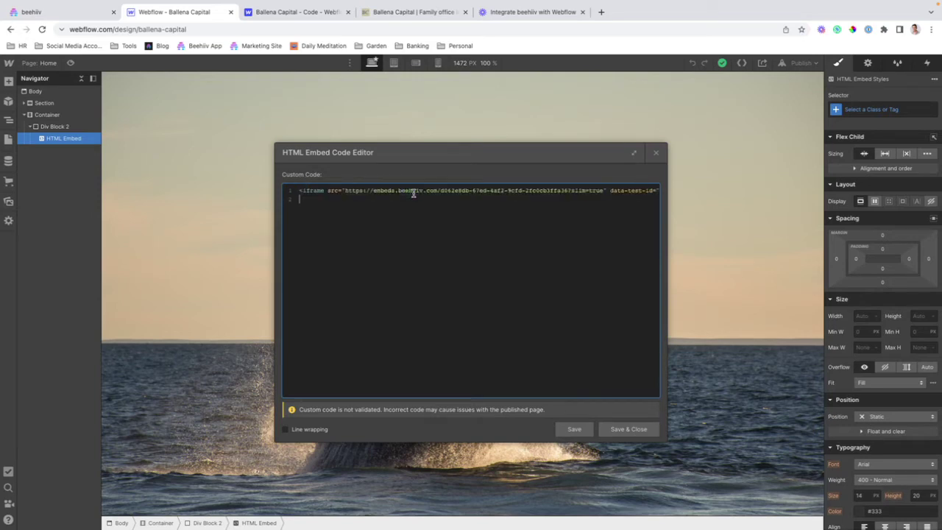
{"action": "key", "text": "BackSpace"}
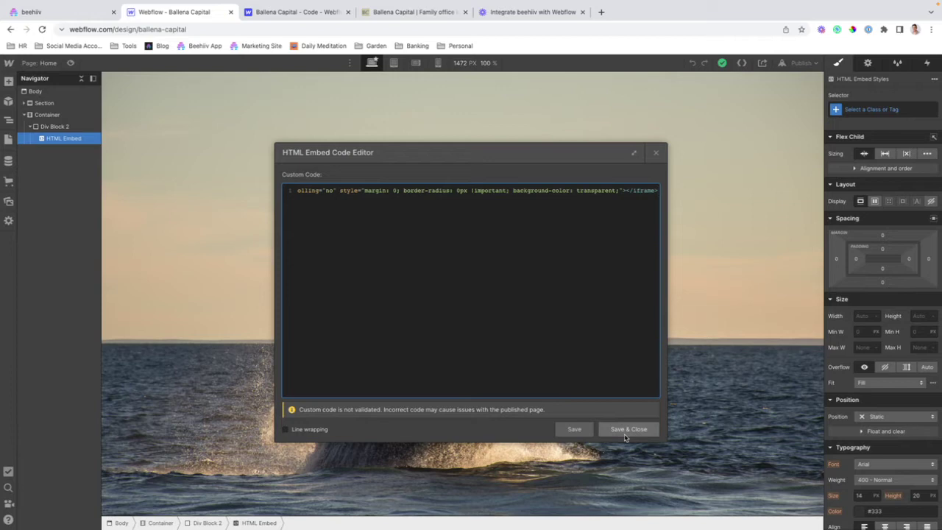
{"action": "left_click", "coordinate": [627, 430]}
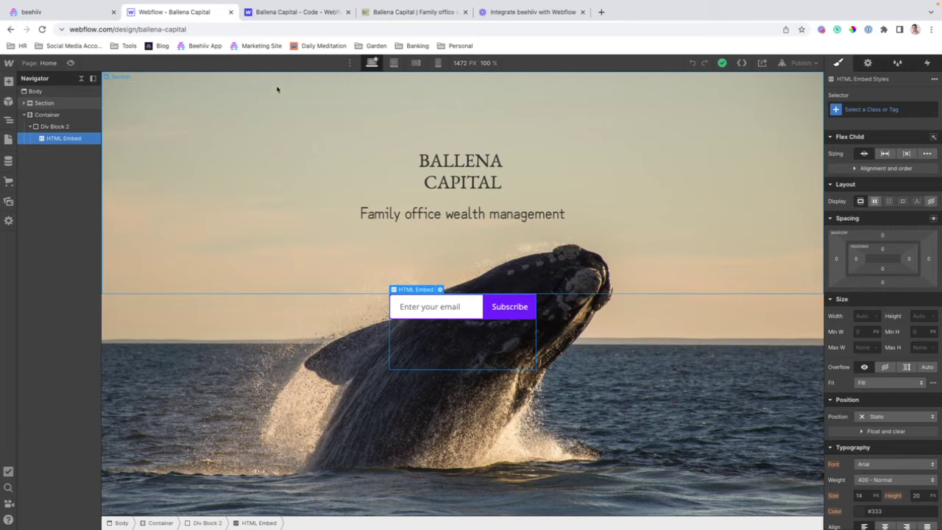
{"action": "left_click", "coordinate": [44, 14]}
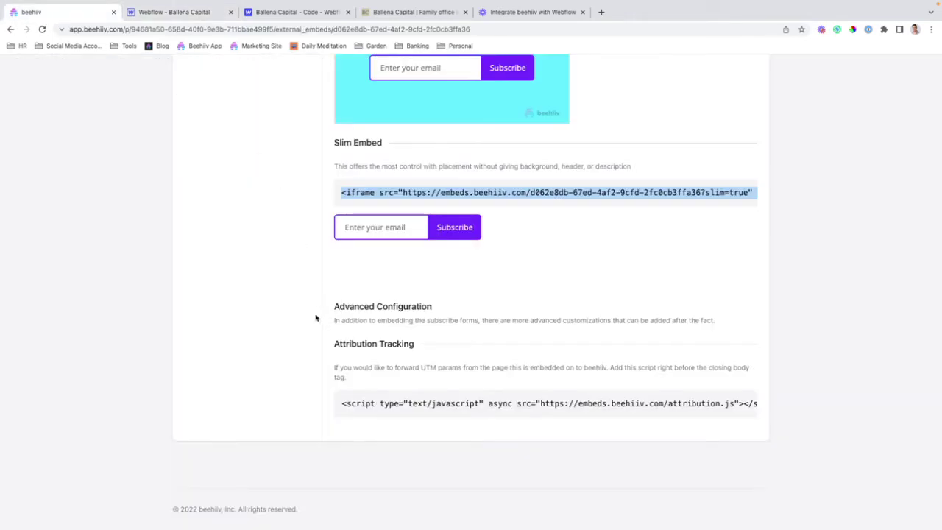
{"action": "triple_click", "coordinate": [367, 402]}
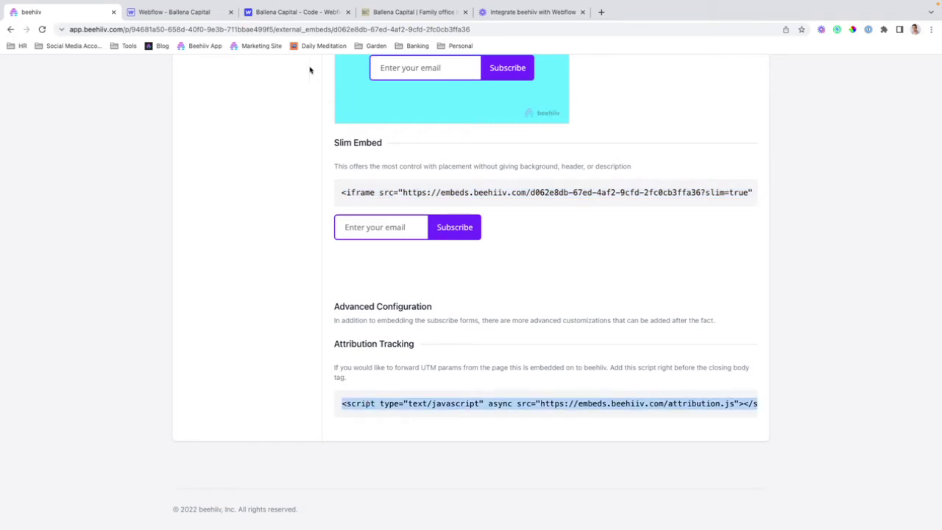
Add beehiiv's attribution.js script to Ballena Capital's Footer Code and save the changes
{"action": "left_click", "coordinate": [174, 18]}
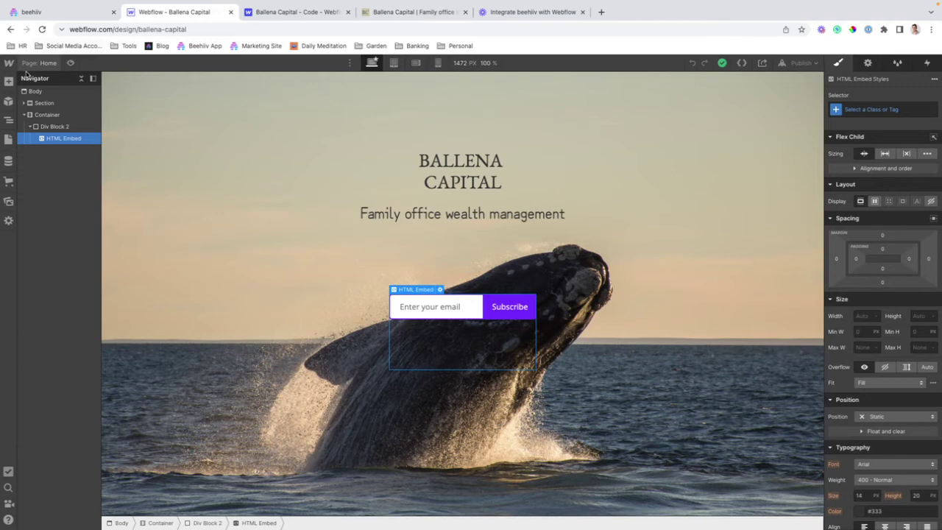
{"action": "mouse_move", "coordinate": [11, 67]}
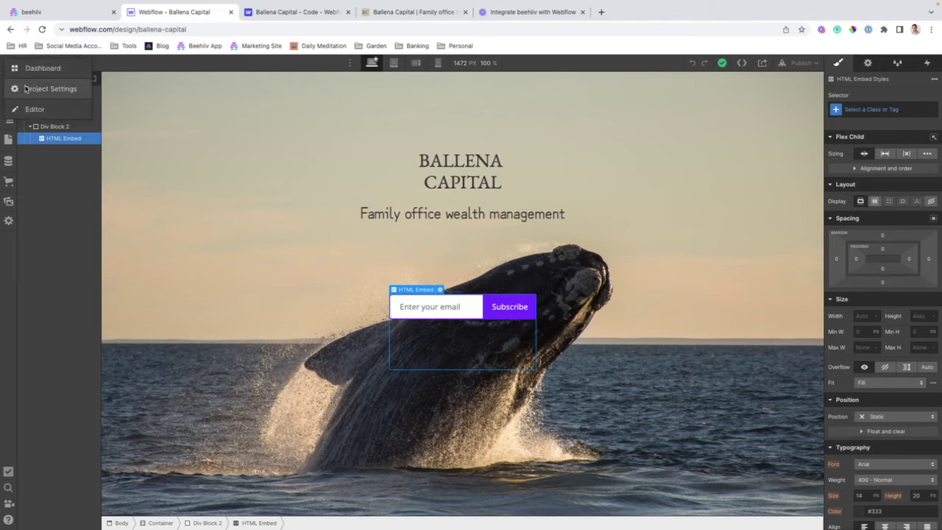
{"action": "left_click", "coordinate": [317, 12]}
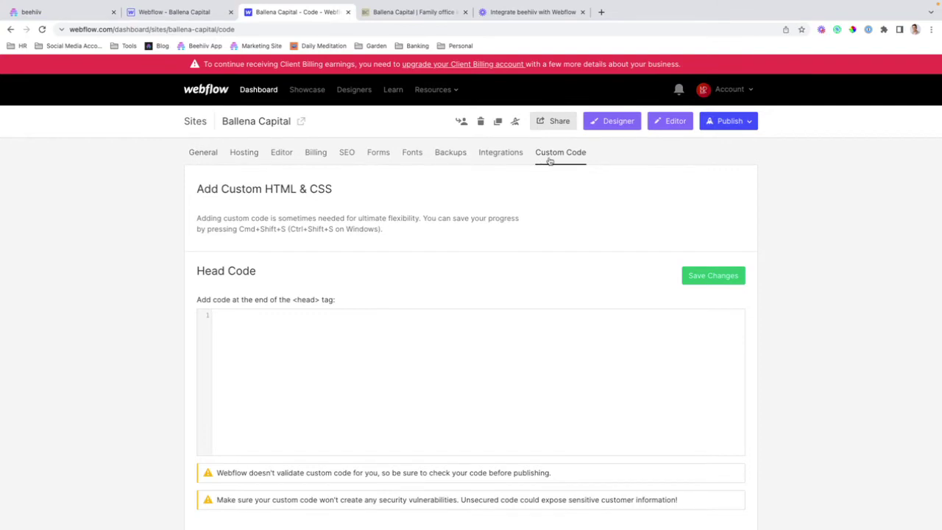
{"action": "scroll", "coordinate": [500, 228], "scroll_direction": "down", "scroll_amount": 2}
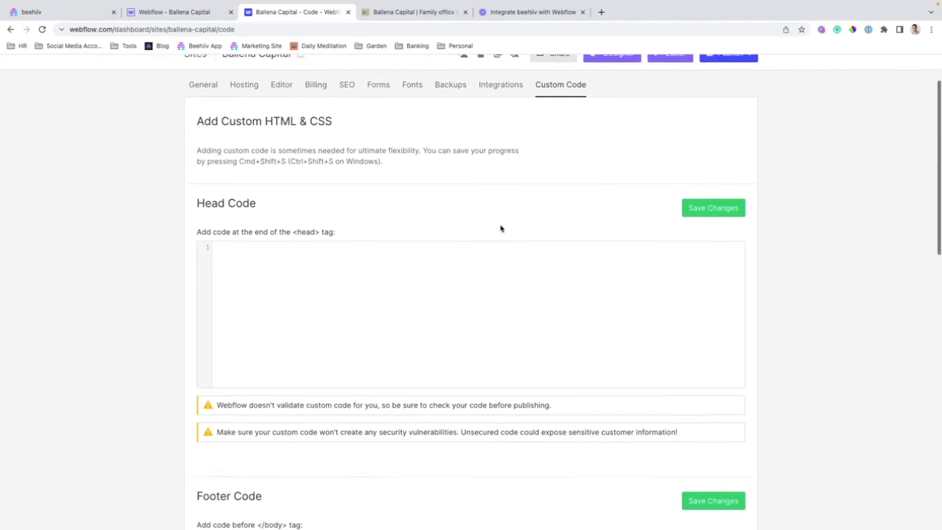
{"action": "scroll", "coordinate": [500, 228], "scroll_direction": "down", "scroll_amount": 7}
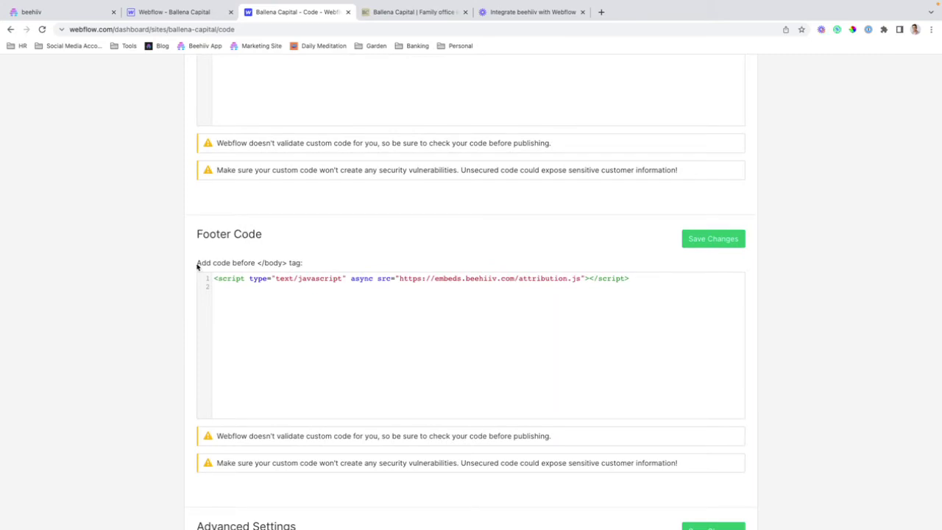
{"action": "triple_click", "coordinate": [265, 280]}
{"action": "key", "text": "Right"}
{"action": "left_click", "coordinate": [711, 239]}
{"action": "scroll", "coordinate": [568, 208], "scroll_direction": "up", "scroll_amount": 10}
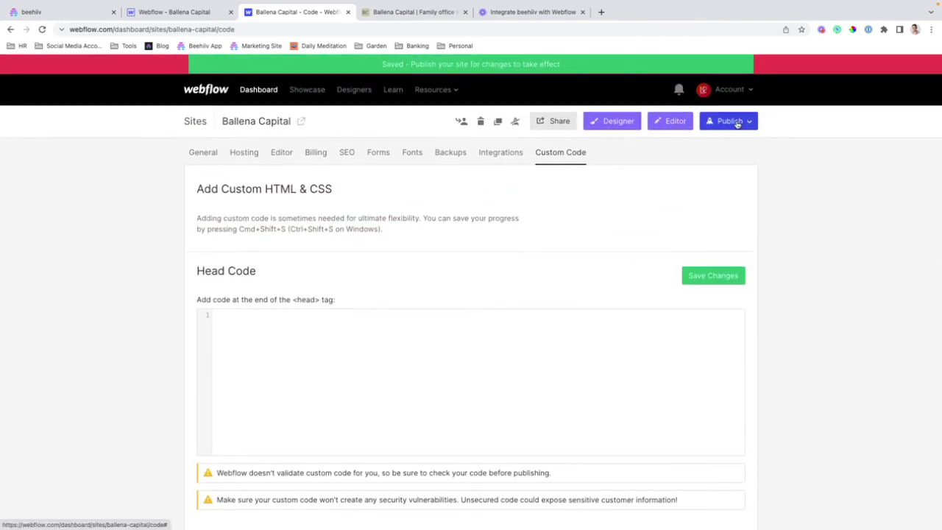
Check the ballena-capital.webflow.io publish destination, then go to the live site
{"action": "left_click", "coordinate": [142, 12]}
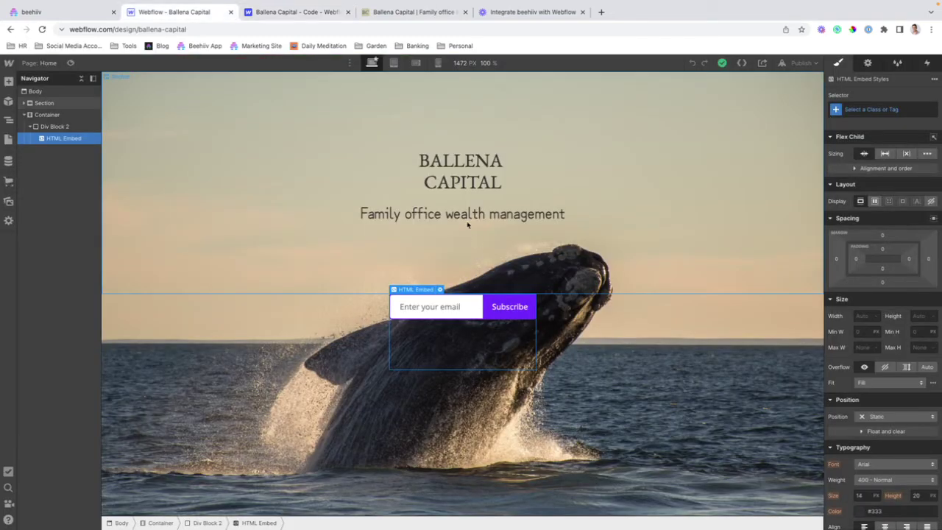
{"action": "left_click", "coordinate": [282, 12]}
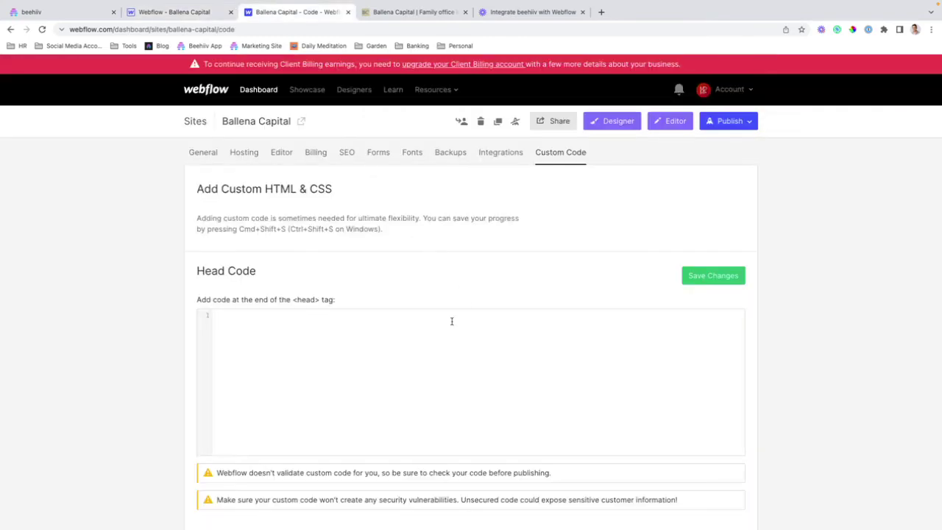
{"action": "scroll", "coordinate": [445, 351], "scroll_direction": "down", "scroll_amount": 4}
{"action": "scroll", "coordinate": [599, 252], "scroll_direction": "up", "scroll_amount": 5}
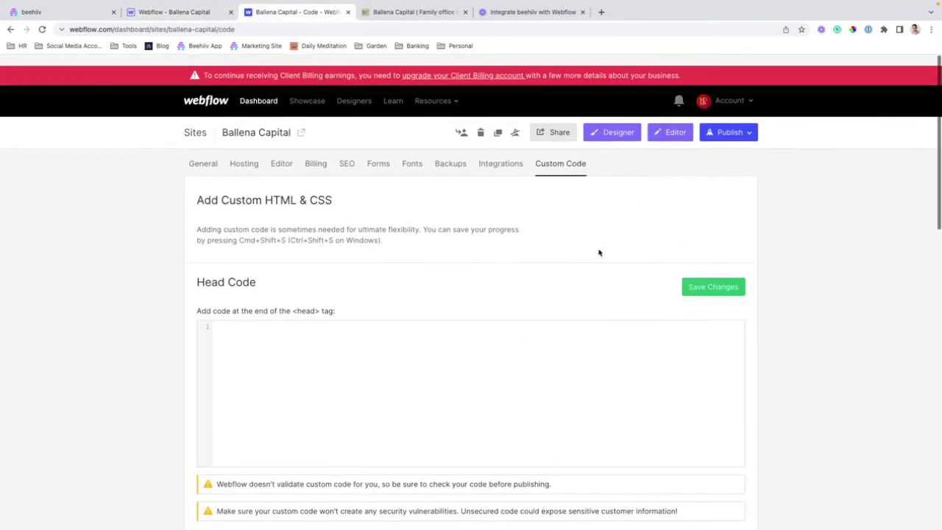
{"action": "left_click", "coordinate": [724, 122]}
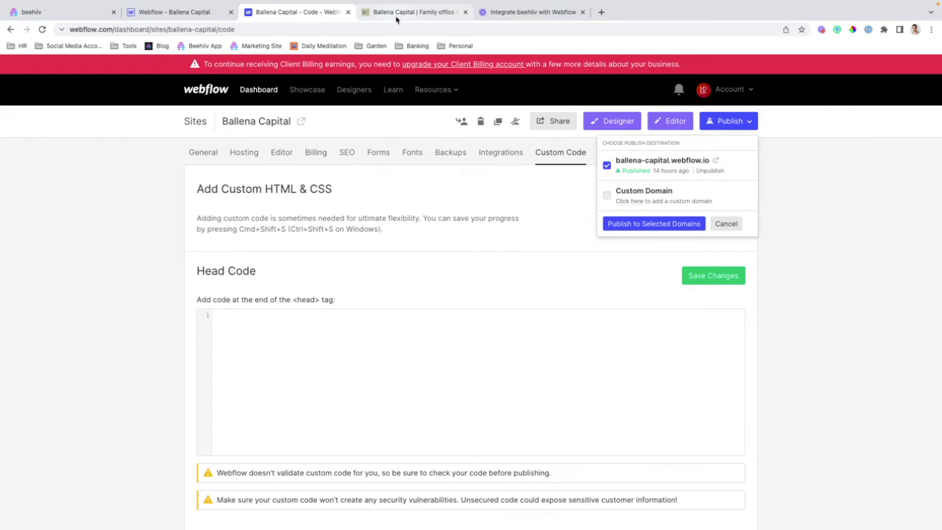
{"action": "left_click", "coordinate": [395, 12]}
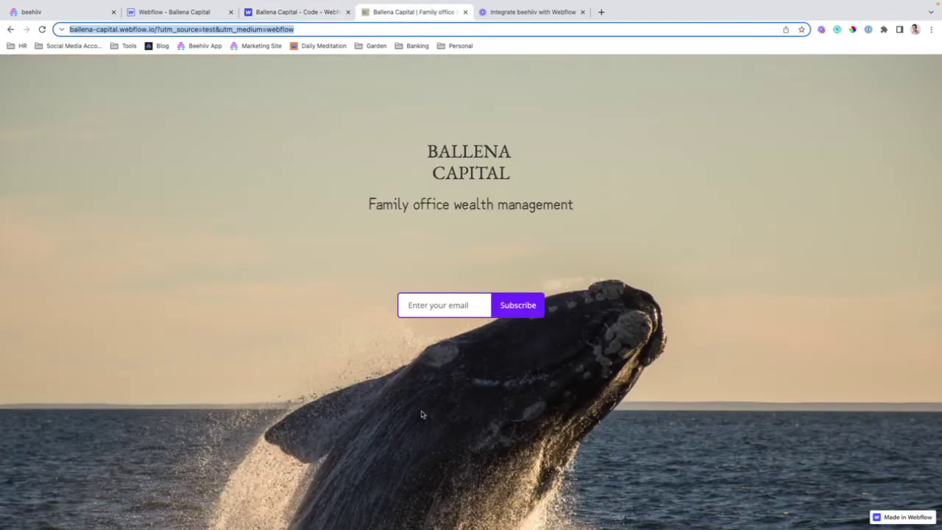
Enter a test email in the live subscribe form and highlight the utm_source=test / utm_medium=webflow parameters
{"action": "left_click", "coordinate": [420, 304]}
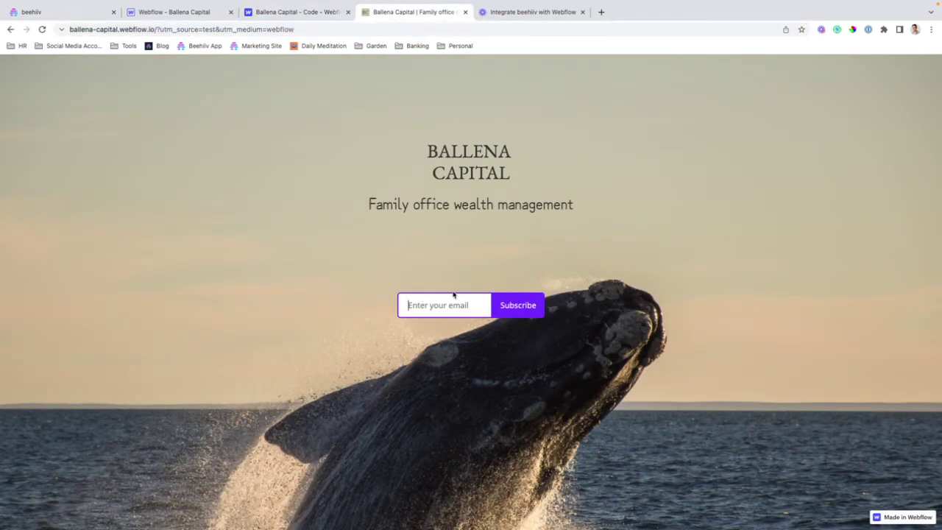
{"action": "left_click_drag", "start_coordinate": [158, 30], "coordinate": [304, 39]}
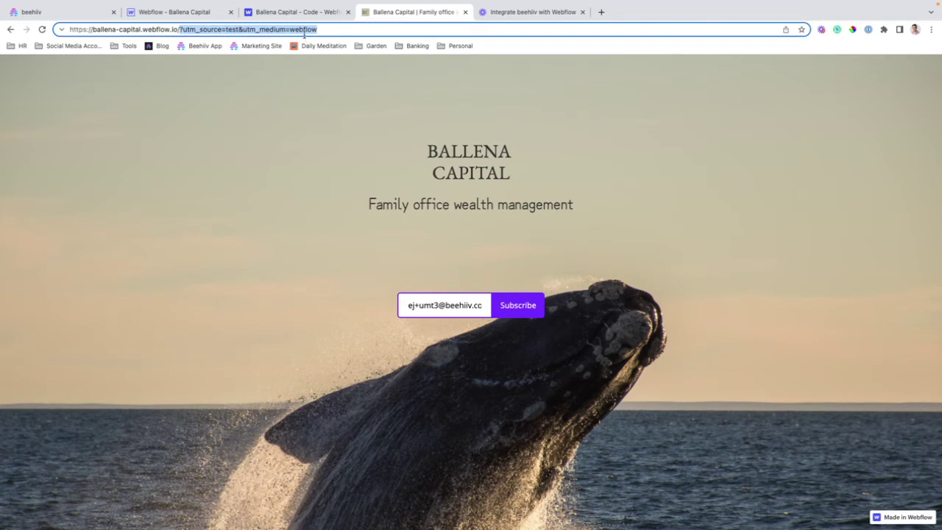
{"action": "left_click", "coordinate": [512, 271]}
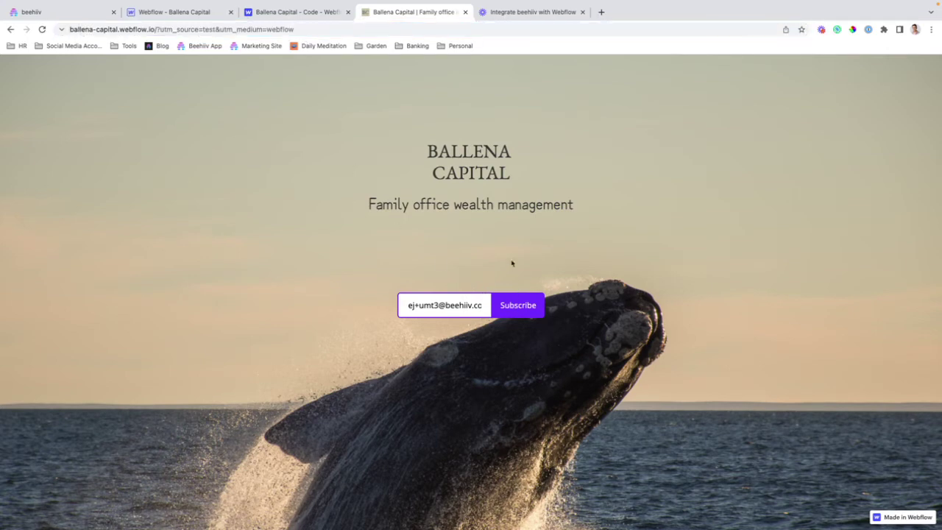
Open beehiiv's Subscribers list and confirm the newest sign-up's source reads embed: test / webflow
{"action": "mouse_move", "coordinate": [24, 3]}
{"action": "left_click", "coordinate": [48, 38]}
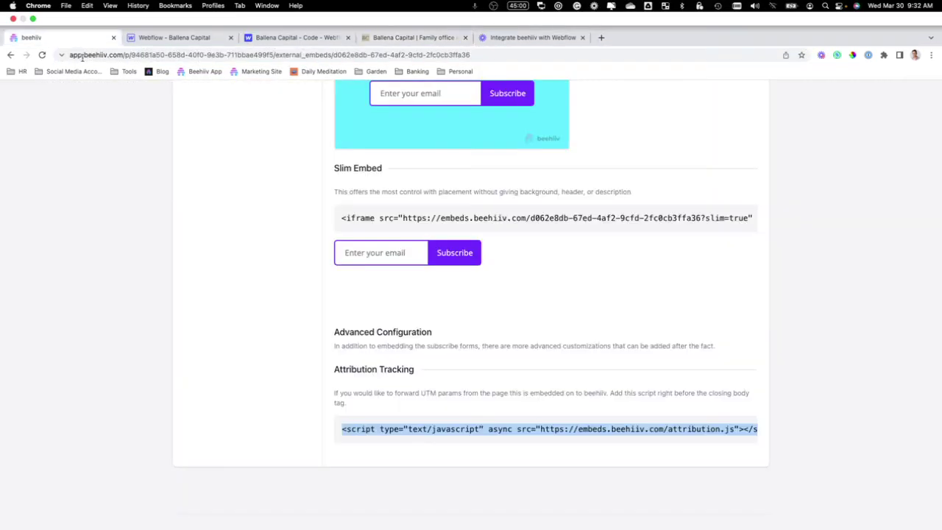
{"action": "scroll", "coordinate": [406, 114], "scroll_direction": "up", "scroll_amount": 10}
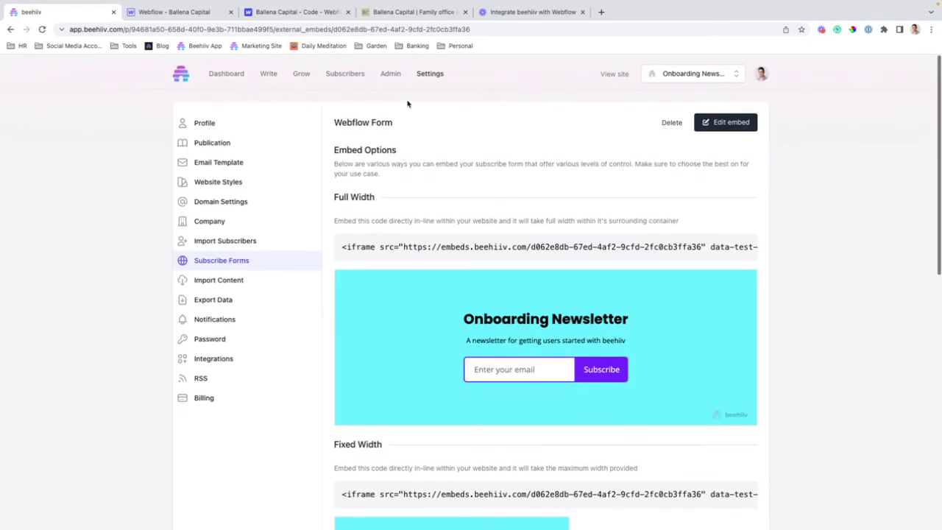
{"action": "left_click", "coordinate": [338, 77]}
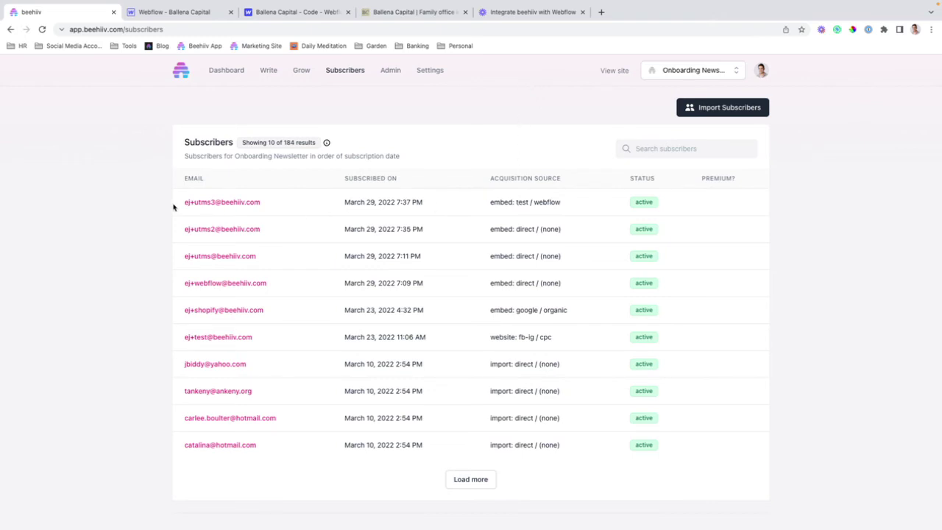
{"action": "left_click_drag", "start_coordinate": [567, 204], "coordinate": [485, 208]}
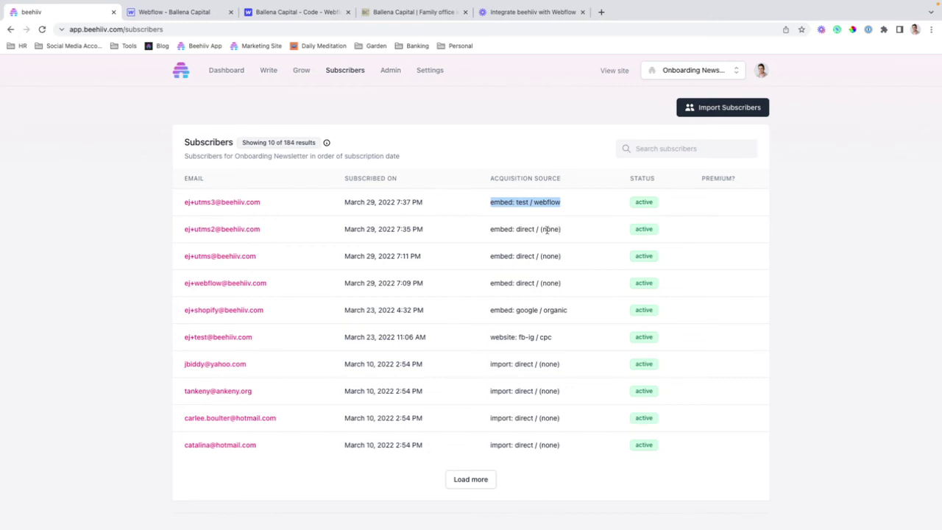
{"action": "double_click", "coordinate": [497, 202]}
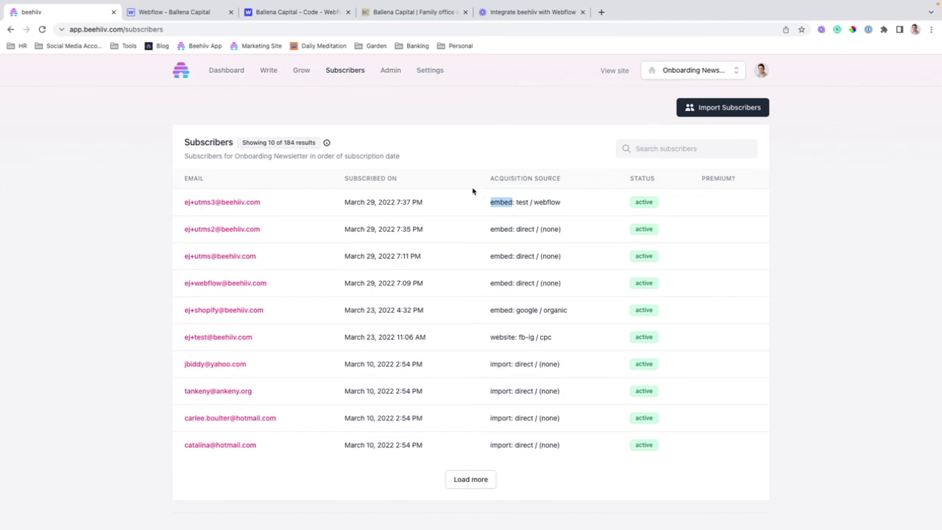
Go back to the Webflow – Ballena Capital designer tab
{"action": "left_click", "coordinate": [189, 15]}
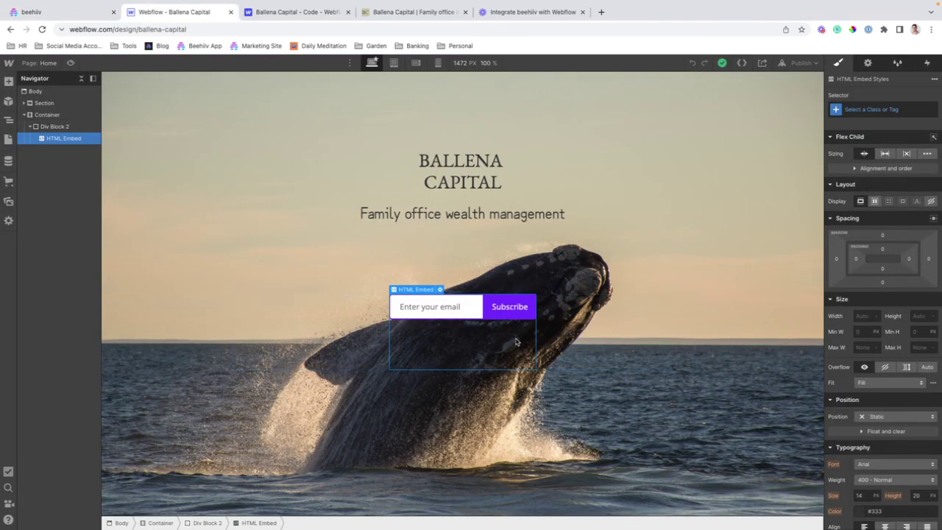